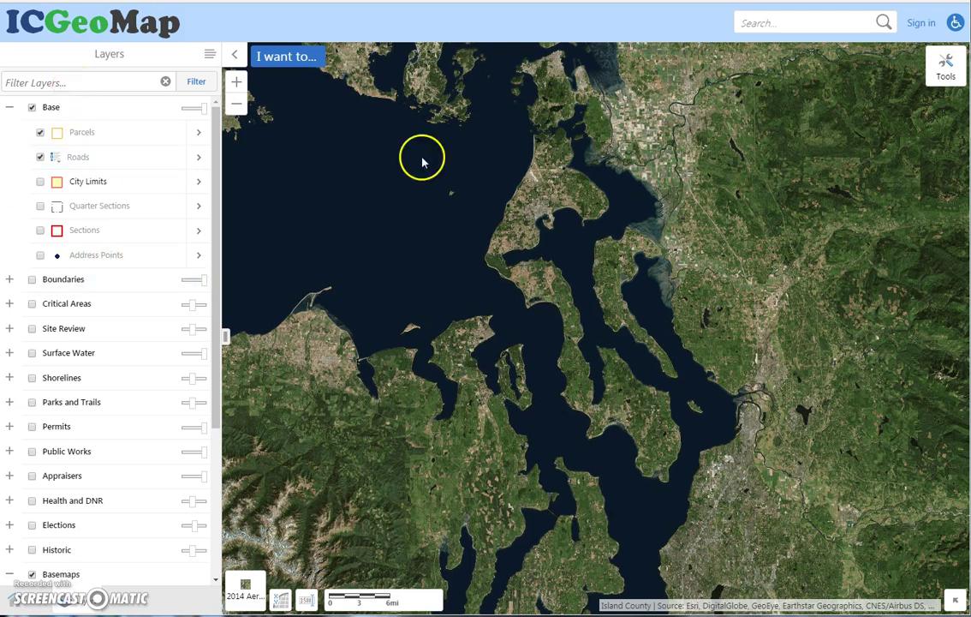
# Zoom the map from the sound overview in to close-up farmland
pyautogui.doubleClick(538, 283)
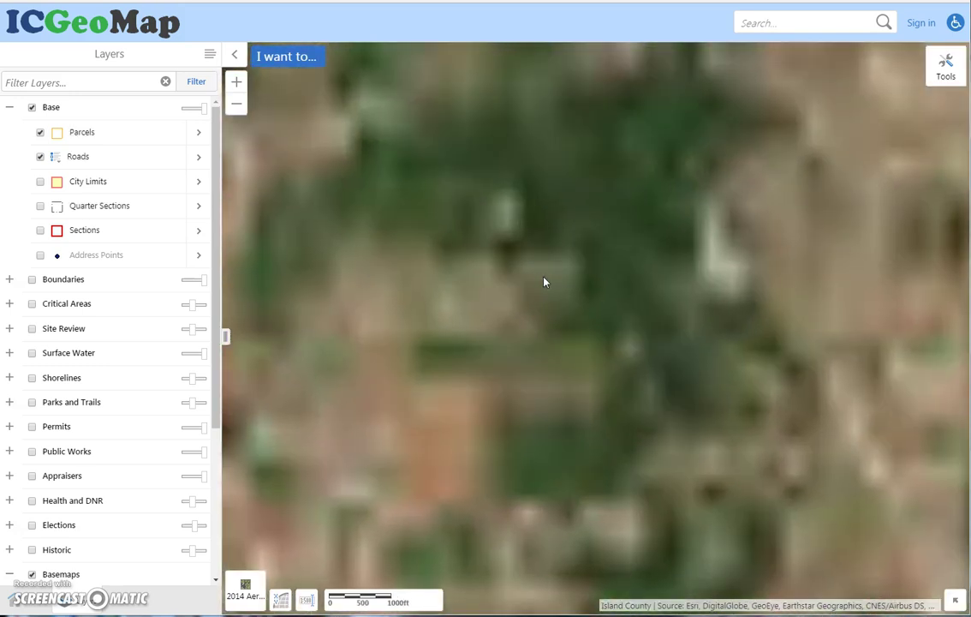
pyautogui.click(420, 244)
pyautogui.click(77, 137)
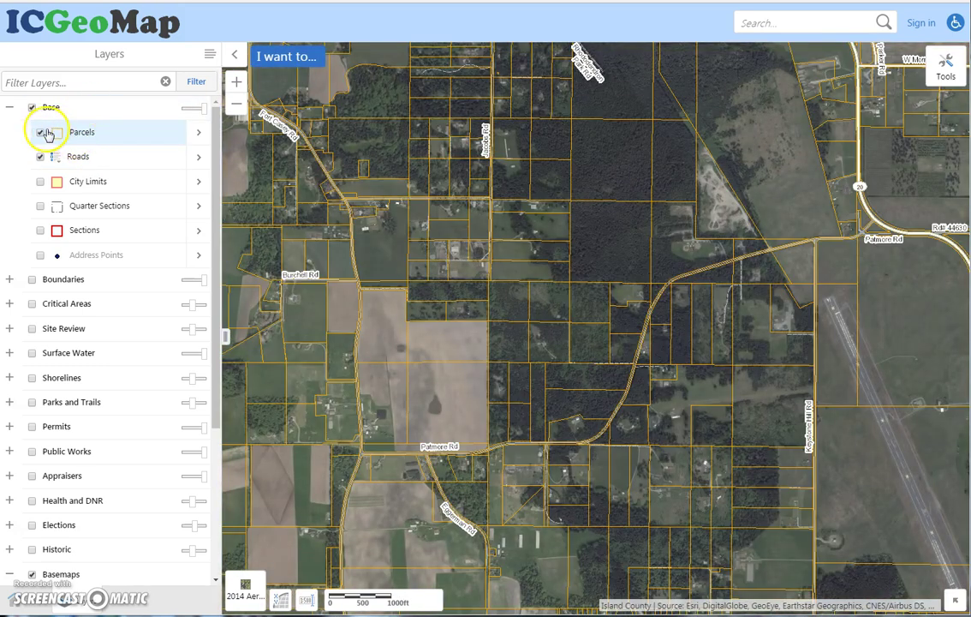
# Turn on the Boundaries group and its Plats layer, and pan northwest to the coastal town
pyautogui.click(9, 281)
pyautogui.click(33, 282)
pyautogui.click(41, 303)
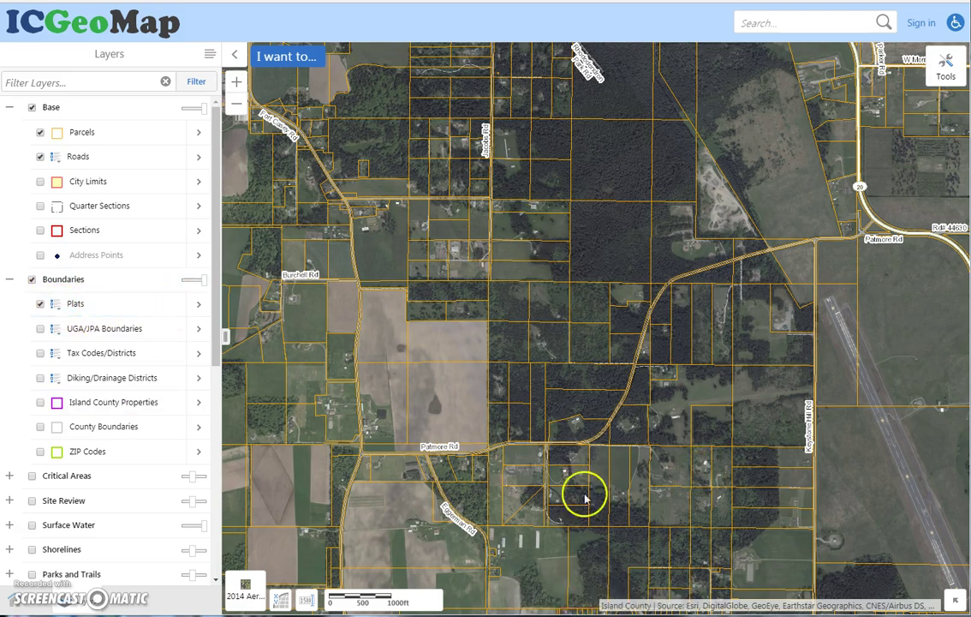
pyautogui.moveTo(381, 191); pyautogui.dragTo(841, 462)
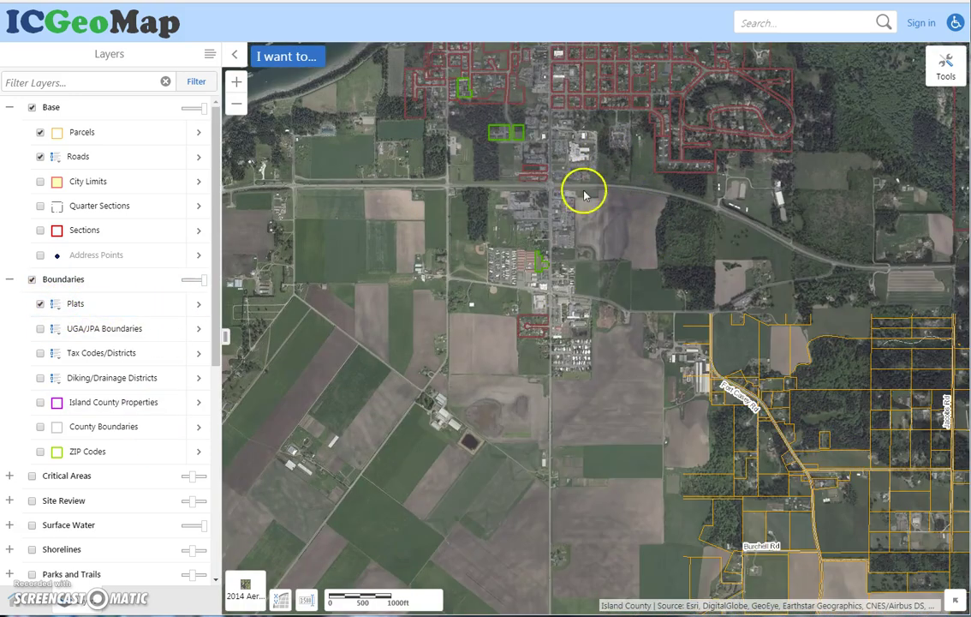
pyautogui.moveTo(584, 195); pyautogui.dragTo(513, 424)
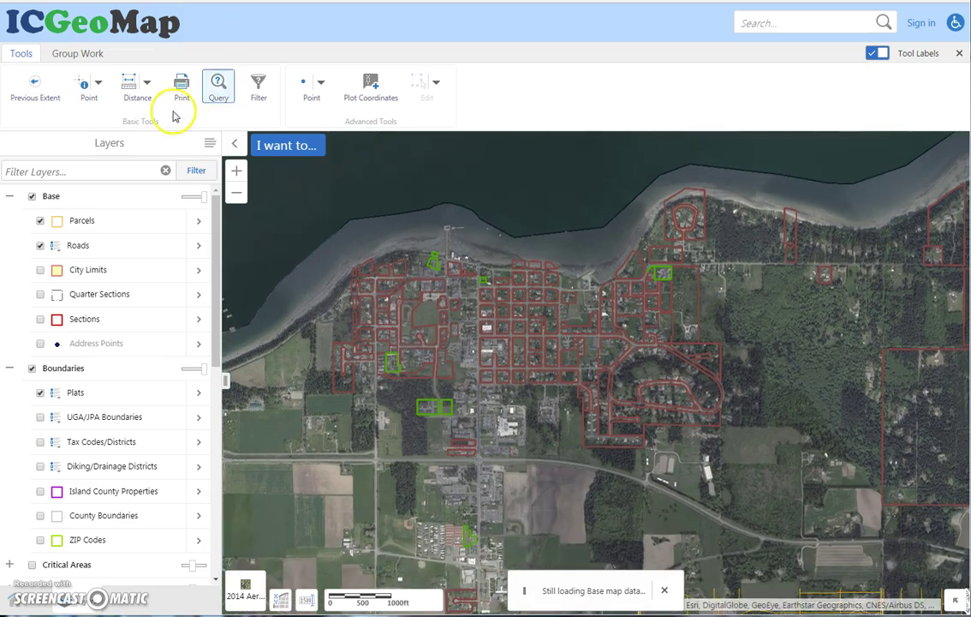
# Return to the previous extent and point-identify the parcel by SW Terry Rd
pyautogui.click(40, 89)
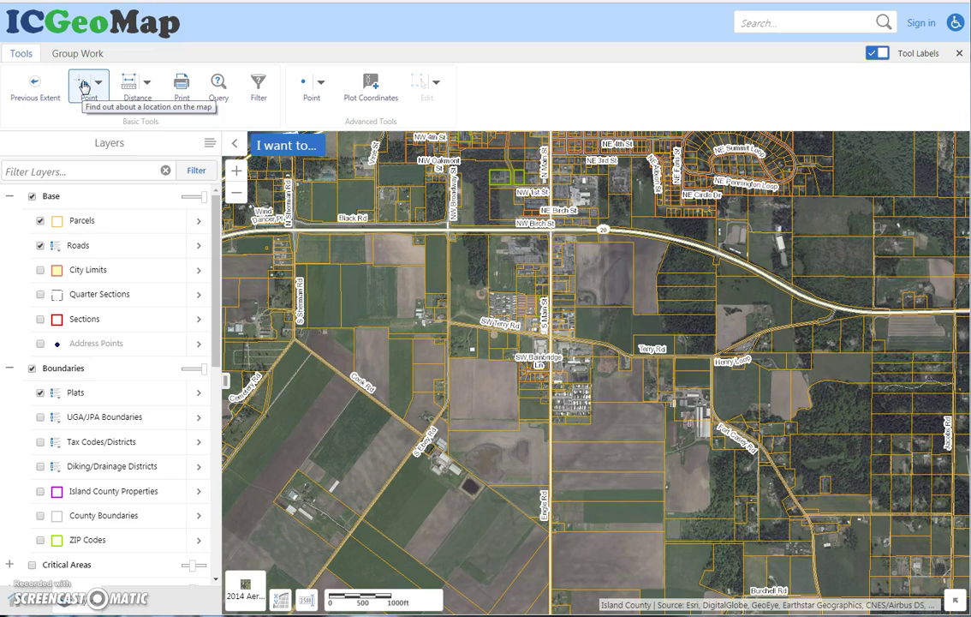
pyautogui.click(84, 86)
pyautogui.click(469, 298)
pyautogui.click(154, 193)
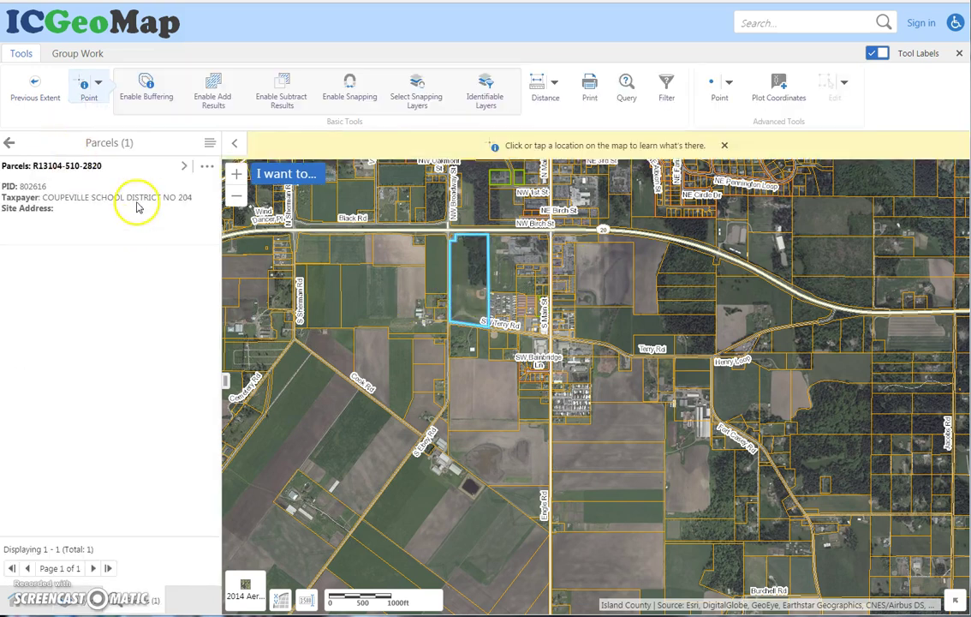
pyautogui.click(12, 143)
# Identify everything in a rectangle around SW Terry Rd, getting 92 results
pyautogui.click(98, 84)
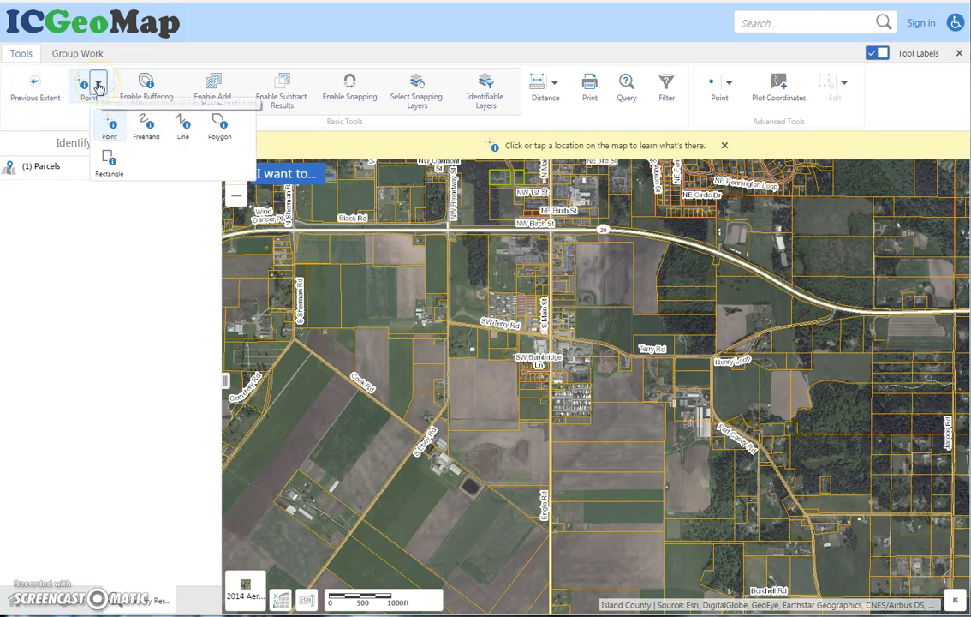
pyautogui.click(106, 158)
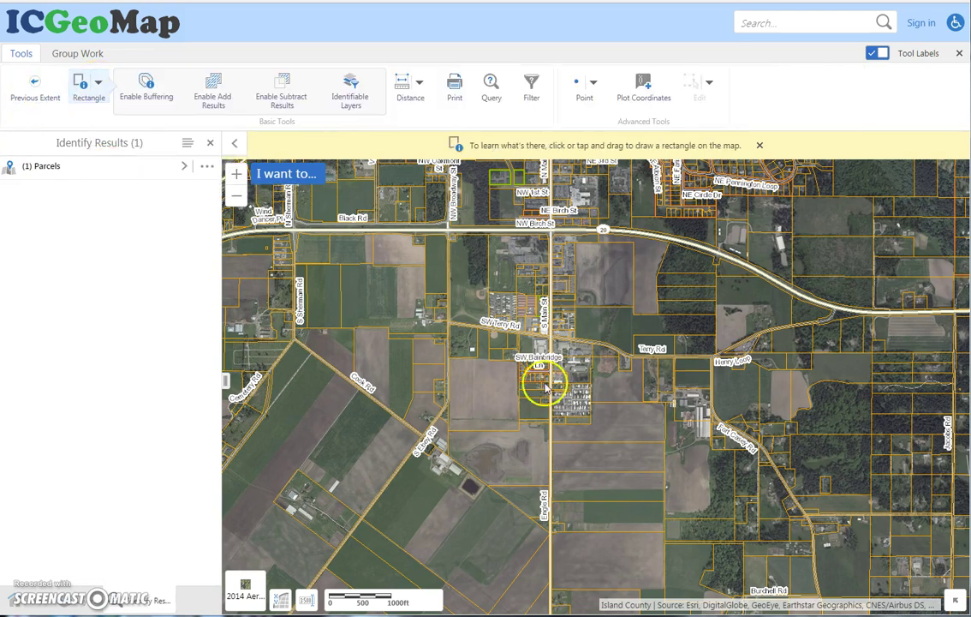
pyautogui.click(97, 86)
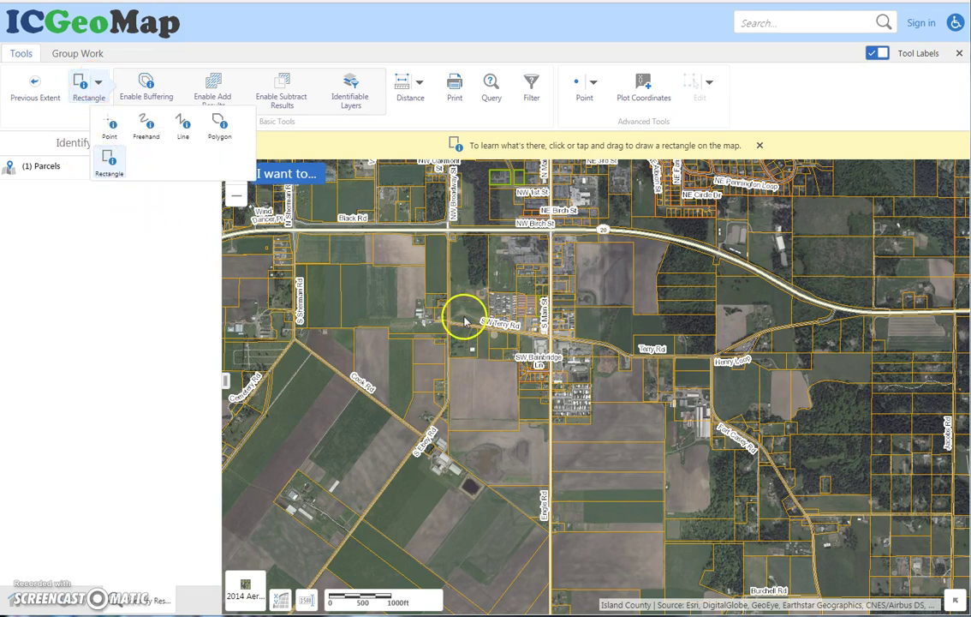
pyautogui.moveTo(473, 307); pyautogui.dragTo(661, 456)
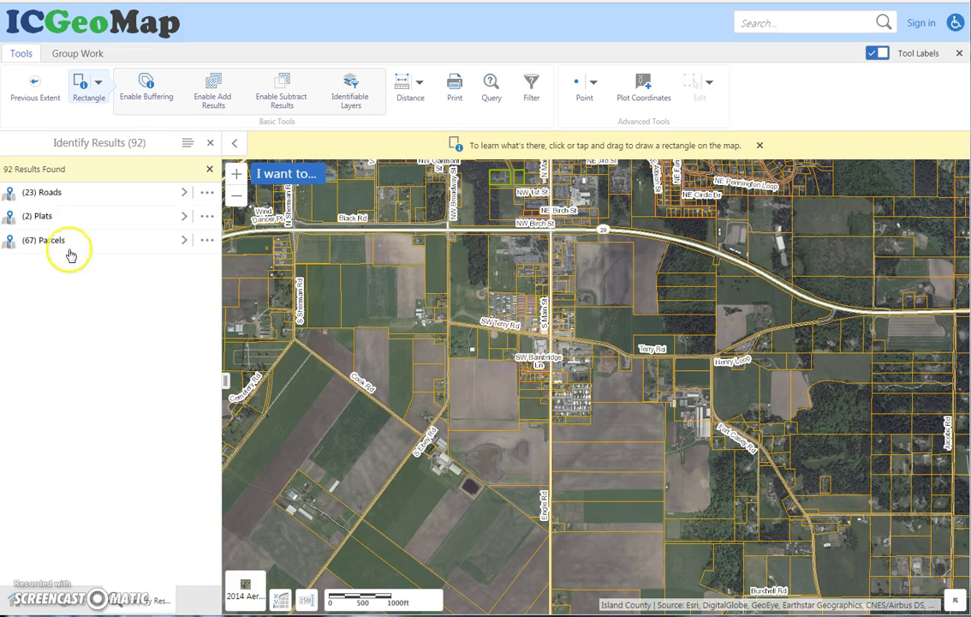
# Browse the 23 road results, then the 67 parcel results
pyautogui.click(77, 197)
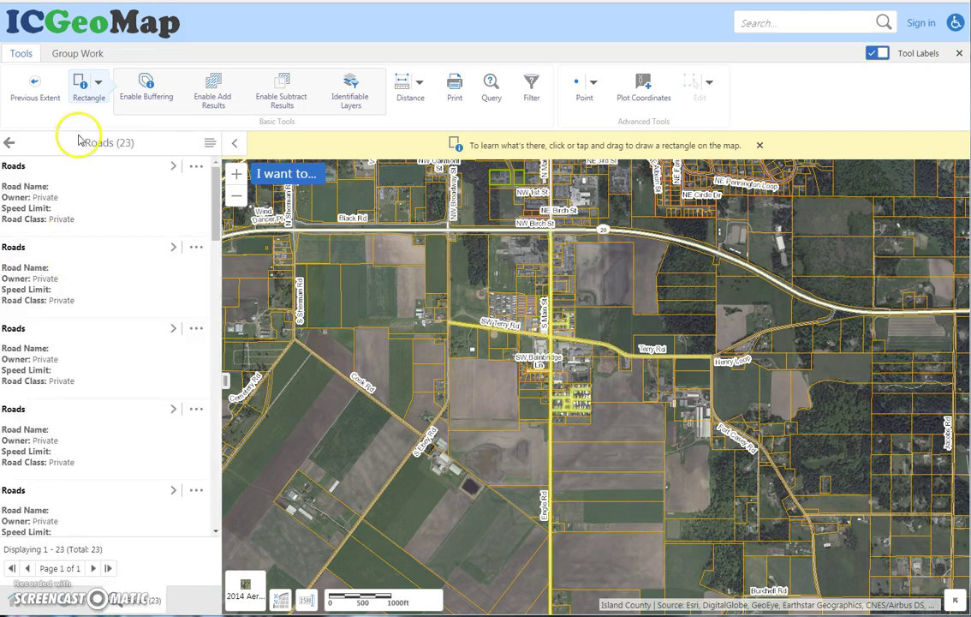
pyautogui.click(11, 142)
pyautogui.click(100, 222)
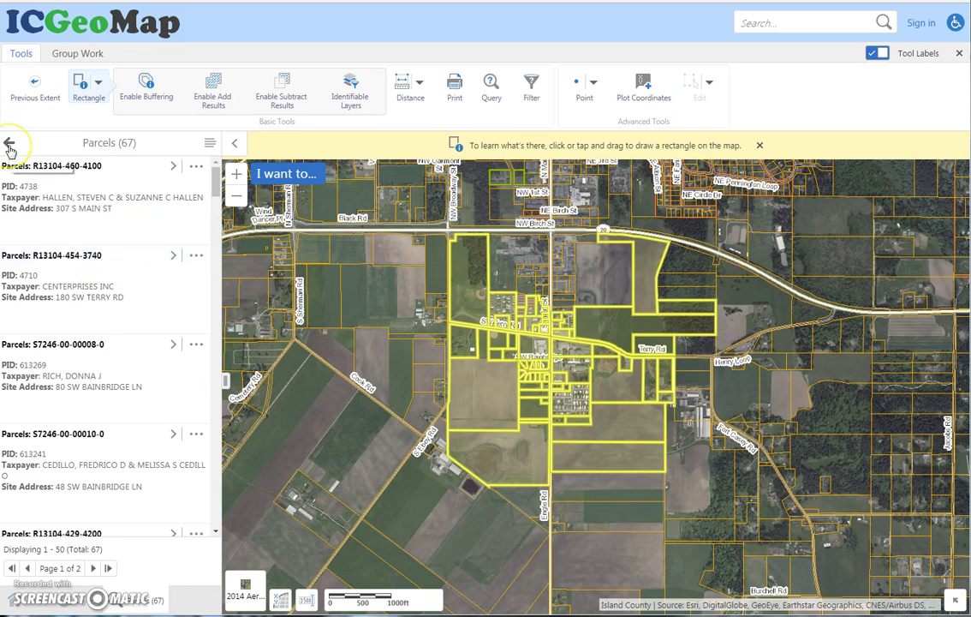
# Toggle adding and subtracting results, return to the summary, and turn off Rectangle identify
pyautogui.click(213, 93)
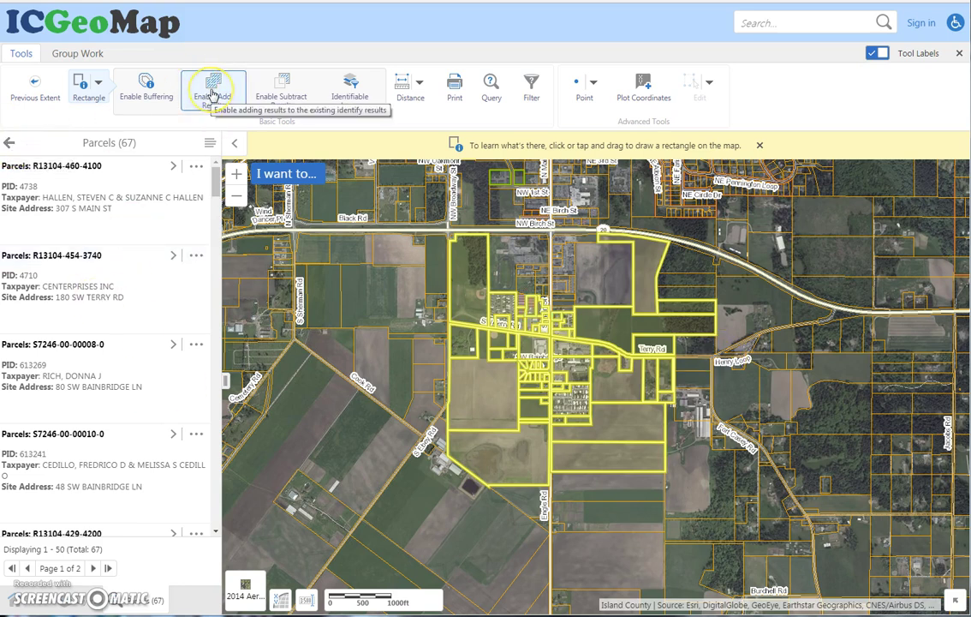
pyautogui.click(302, 85)
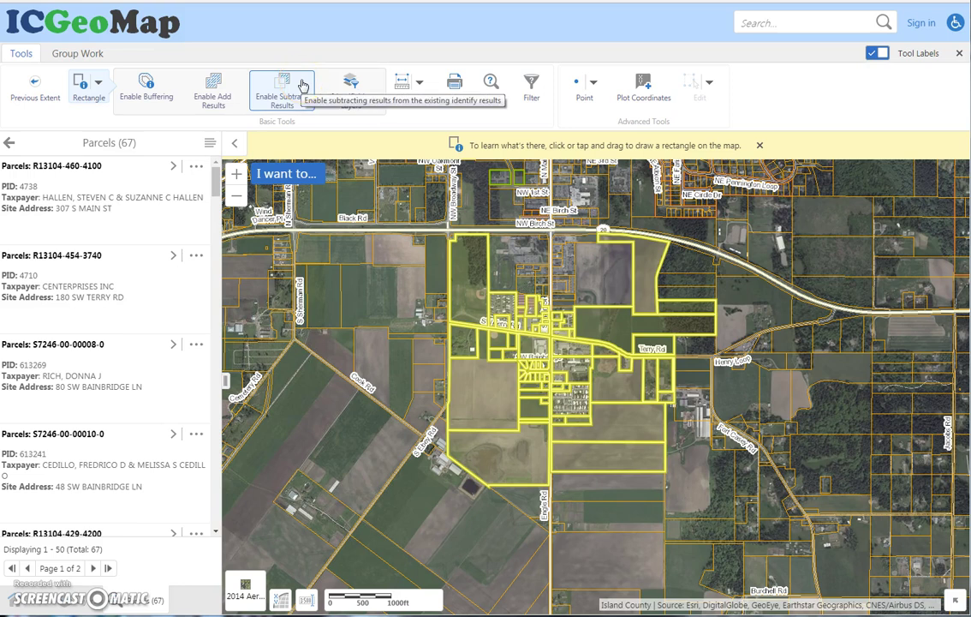
pyautogui.click(8, 146)
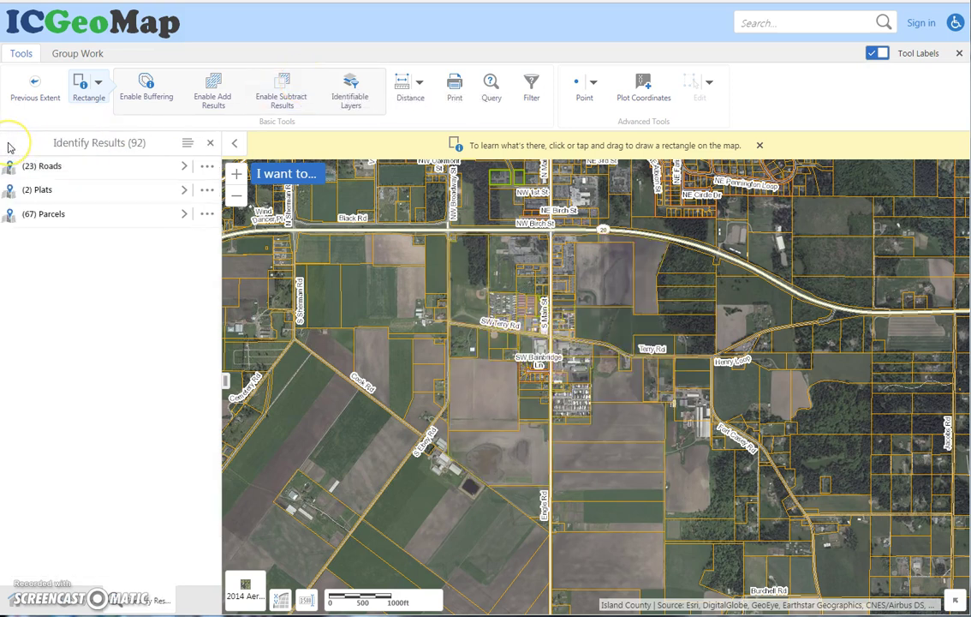
pyautogui.click(205, 151)
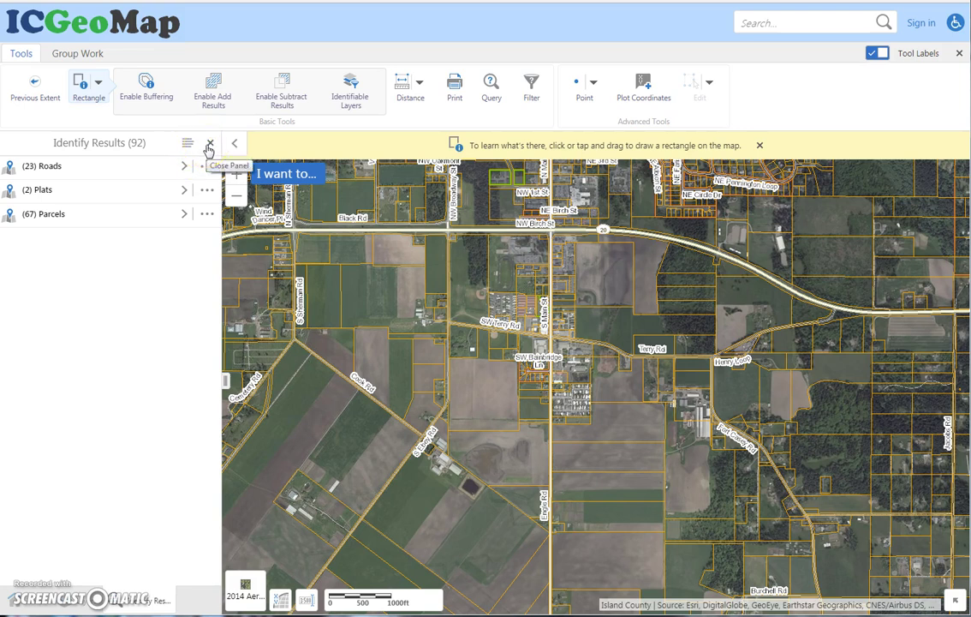
pyautogui.click(80, 86)
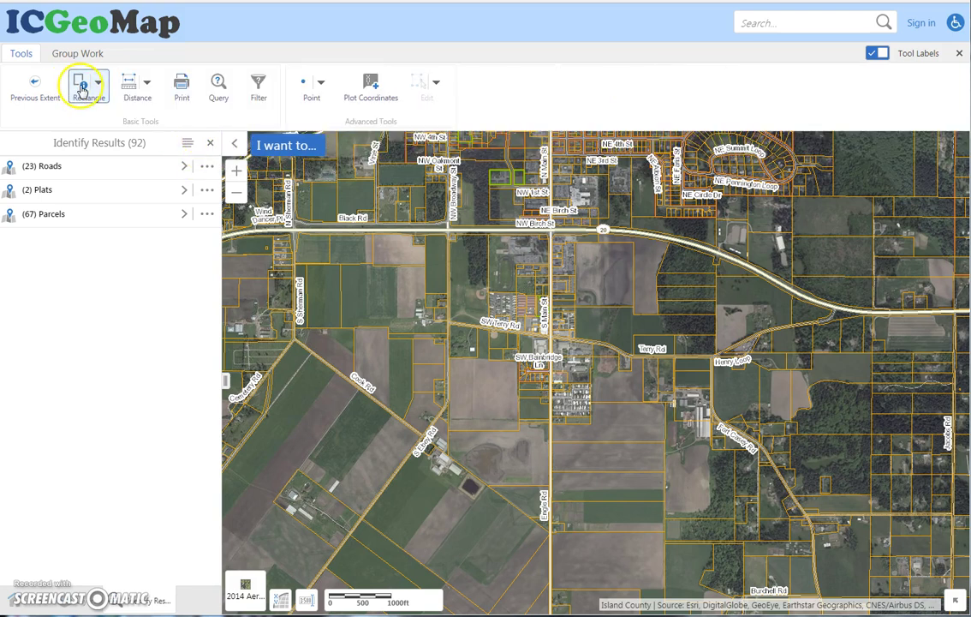
# Set the print map to an 8" x 11" Landscape PDF at the current 1:18056 scale
pyautogui.click(142, 89)
pyautogui.click(149, 83)
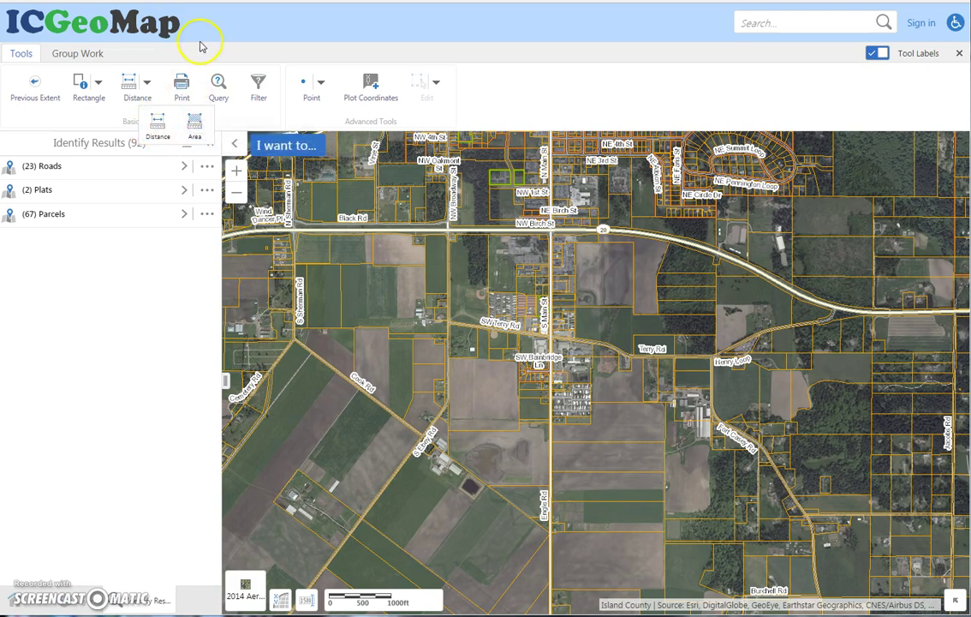
pyautogui.click(182, 87)
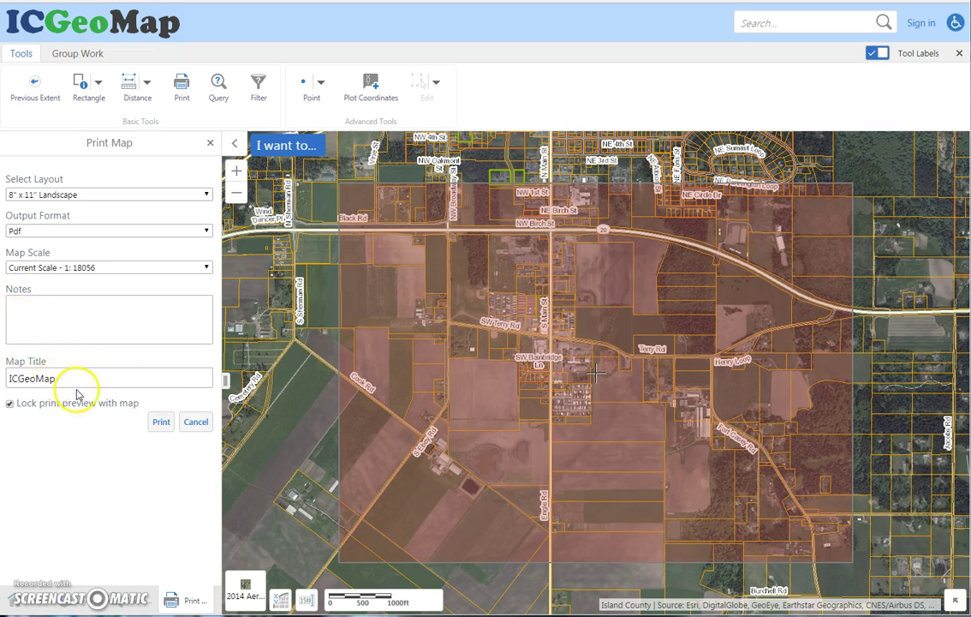
pyautogui.click(72, 195)
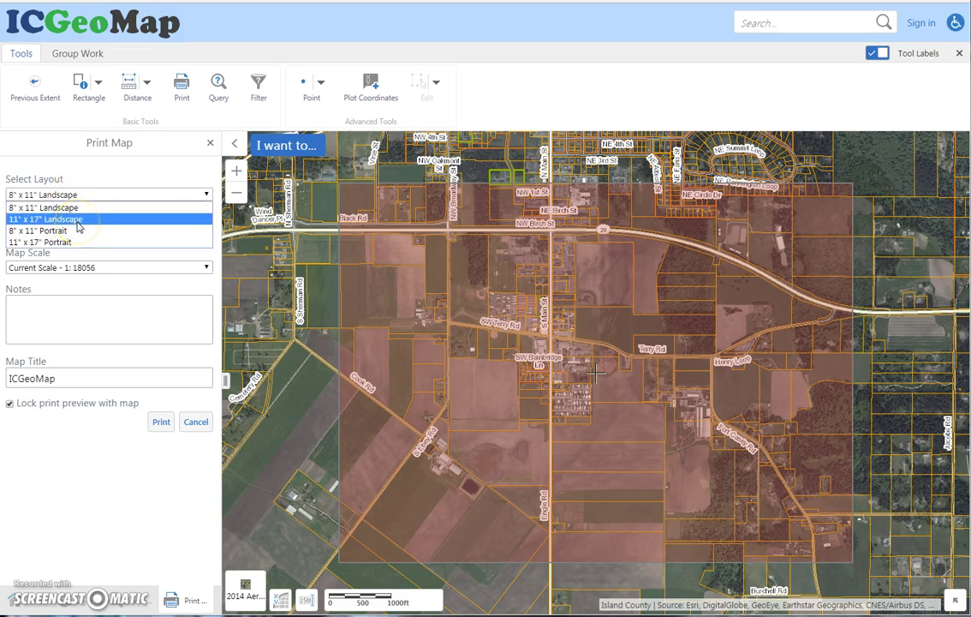
pyautogui.click(87, 268)
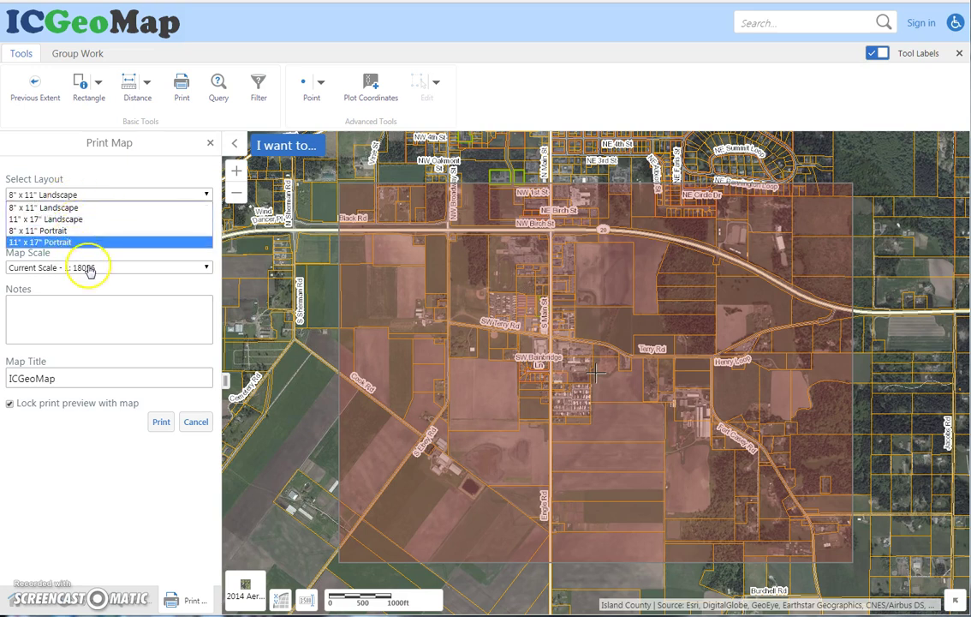
pyautogui.click(128, 178)
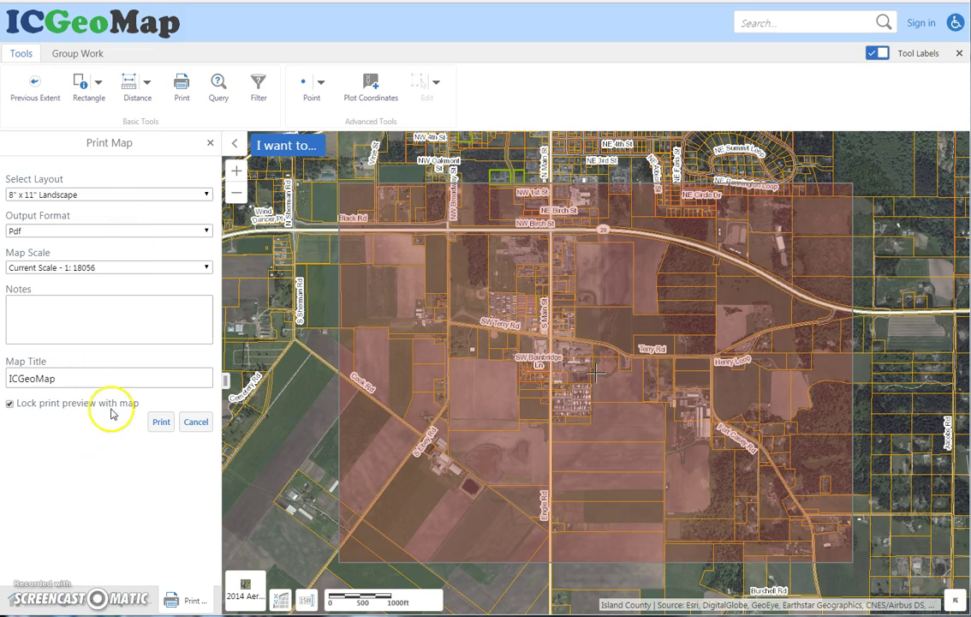
pyautogui.click(218, 83)
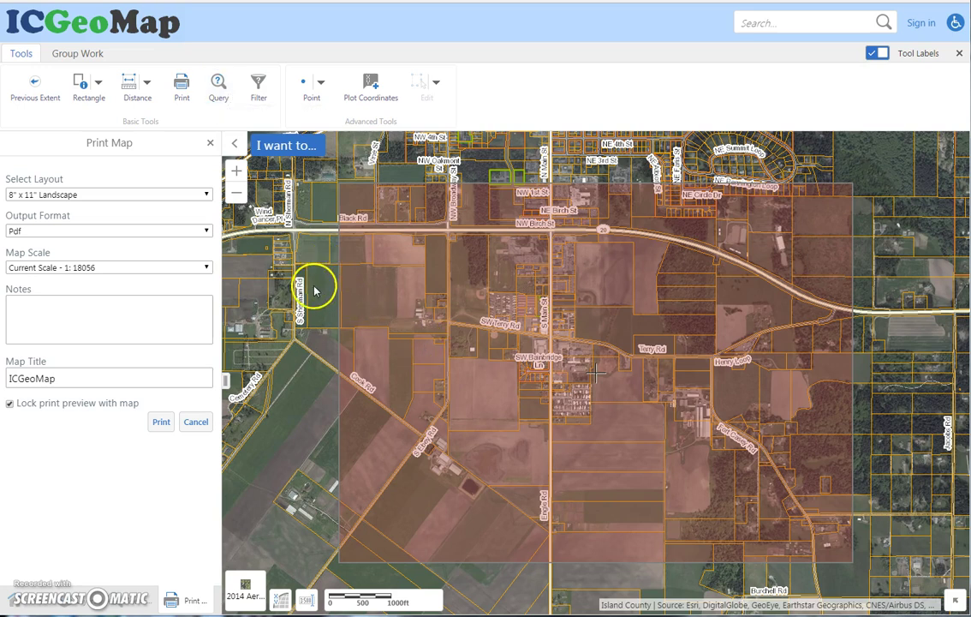
# Close Print Map, a parcel's details and Identify Results, returning to Layers near S Sherman Rd
pyautogui.click(210, 143)
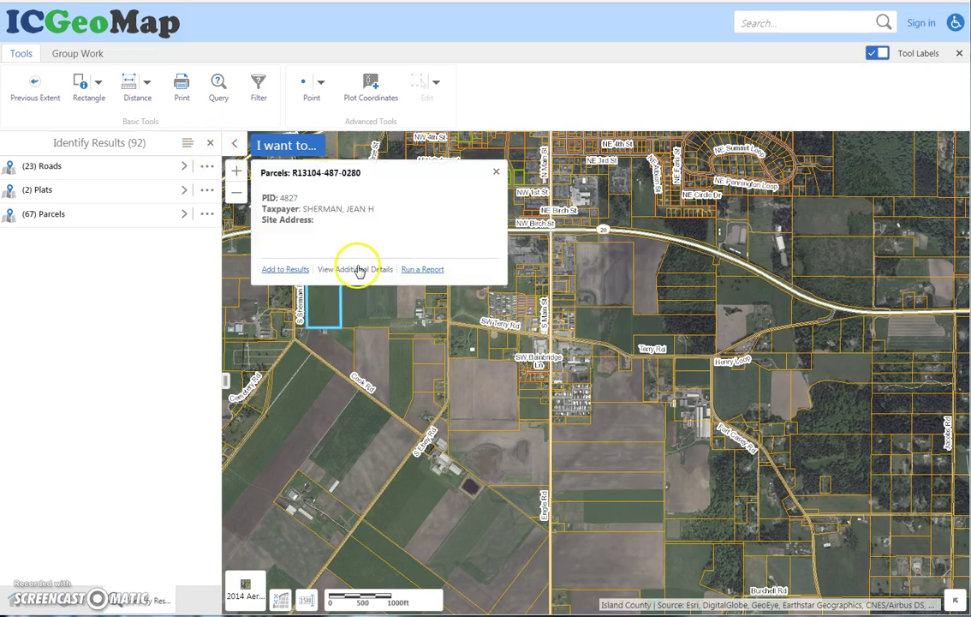
pyautogui.click(342, 269)
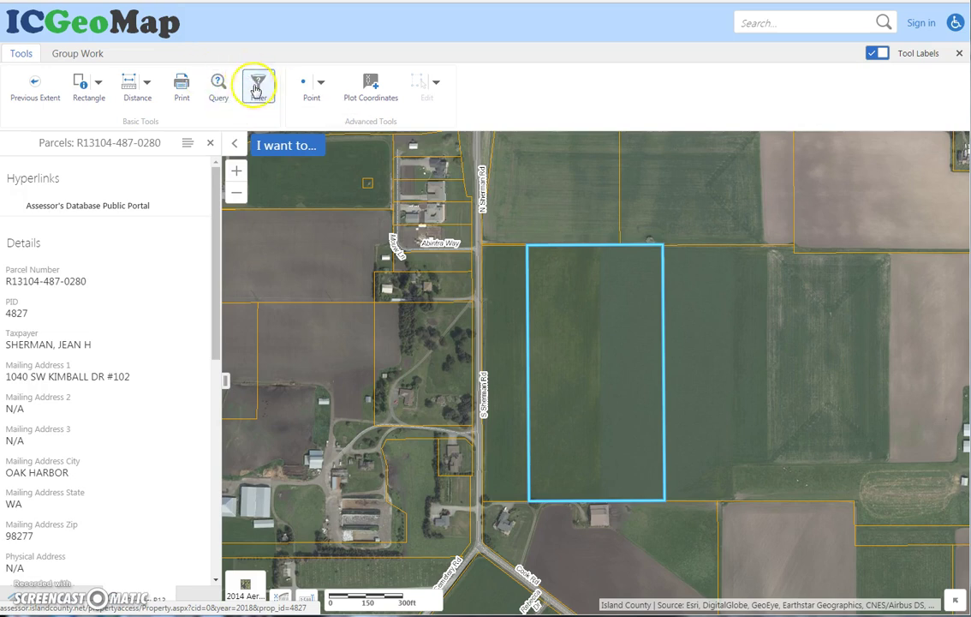
pyautogui.click(210, 143)
pyautogui.click(208, 144)
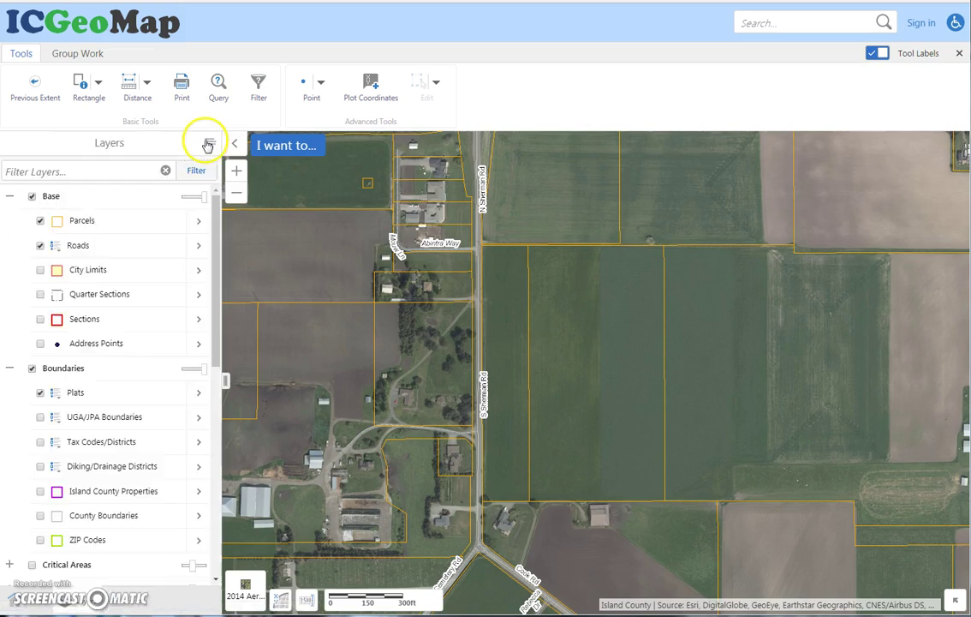
# Place a point marker west of S Sherman Rd and set its drawing style
pyautogui.click(313, 94)
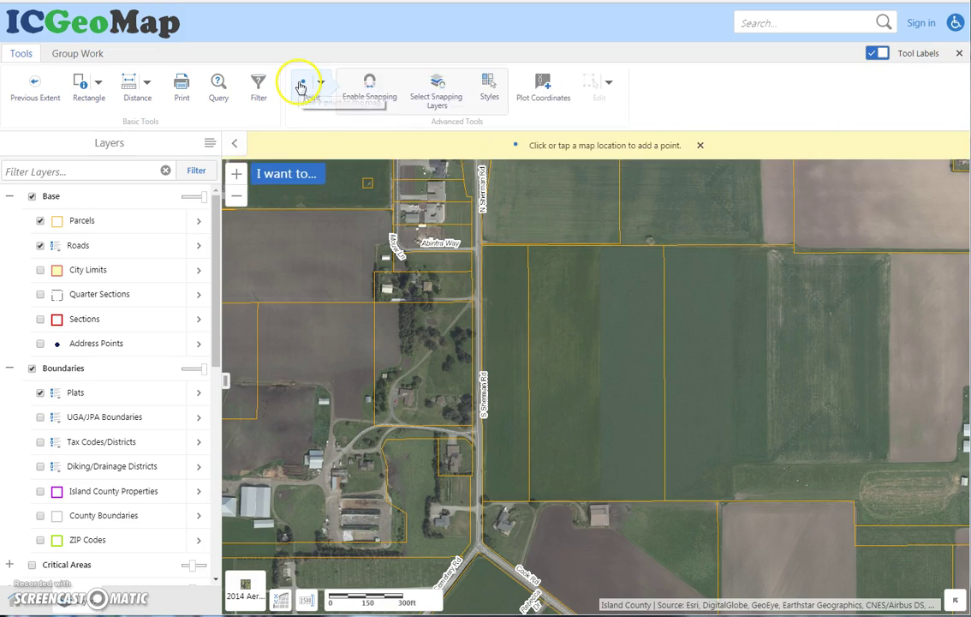
pyautogui.click(393, 329)
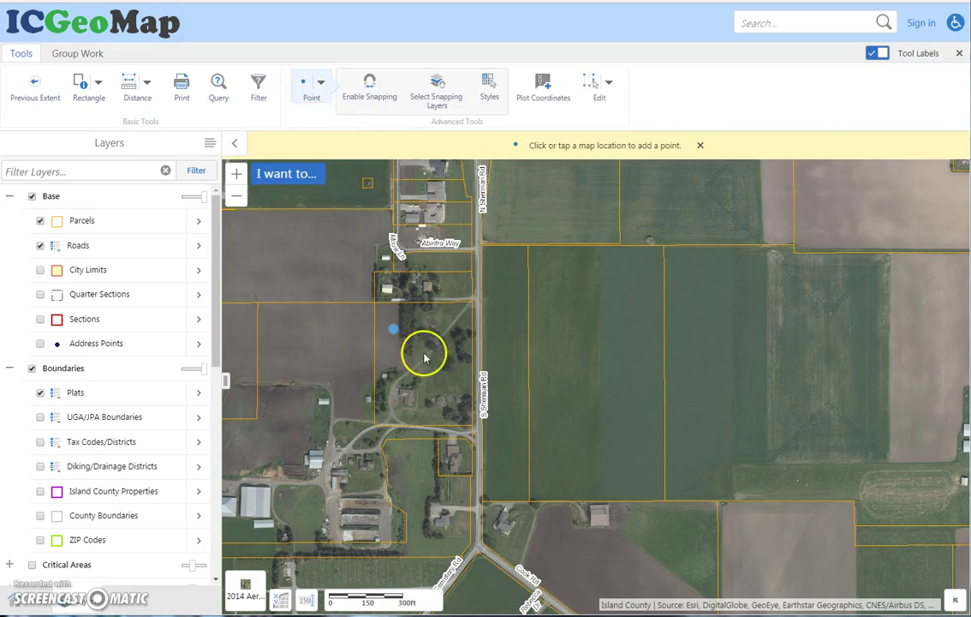
pyautogui.click(490, 92)
pyautogui.click(144, 360)
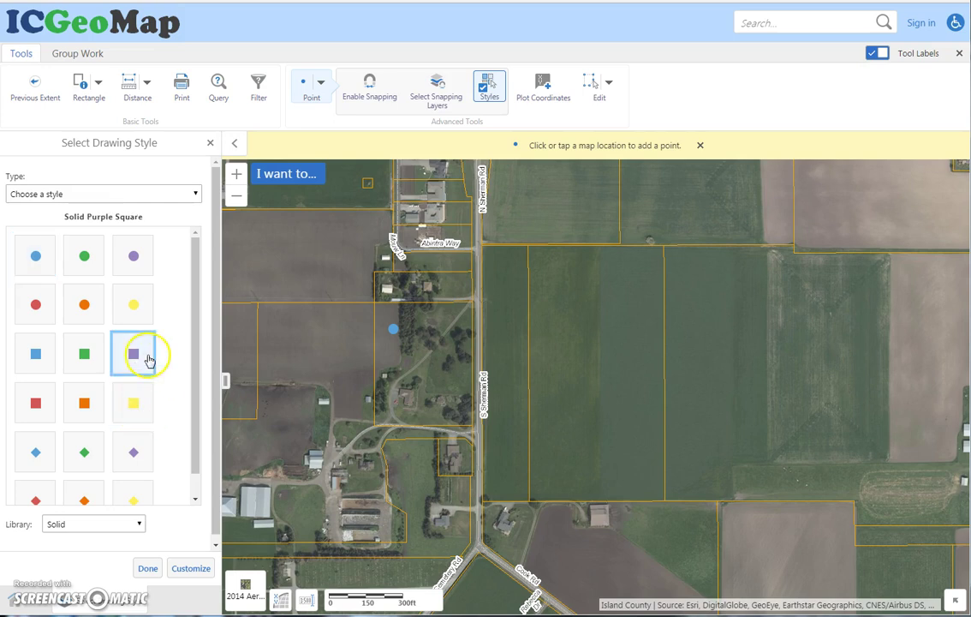
# Add a Red Sans-Serif Large 'Text' label east of S Sherman Rd
pyautogui.click(320, 82)
pyautogui.click(369, 130)
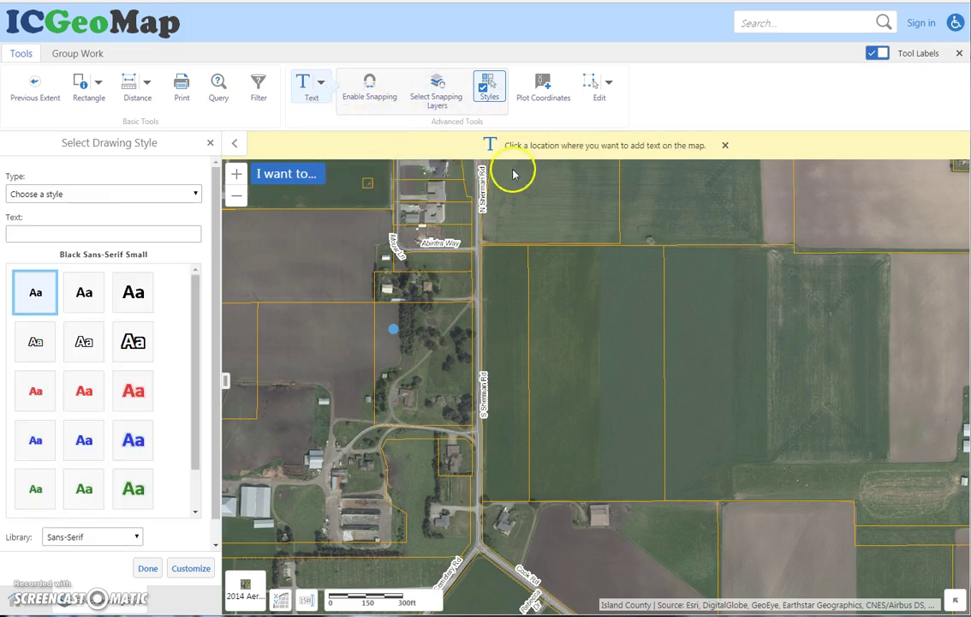
pyautogui.click(126, 389)
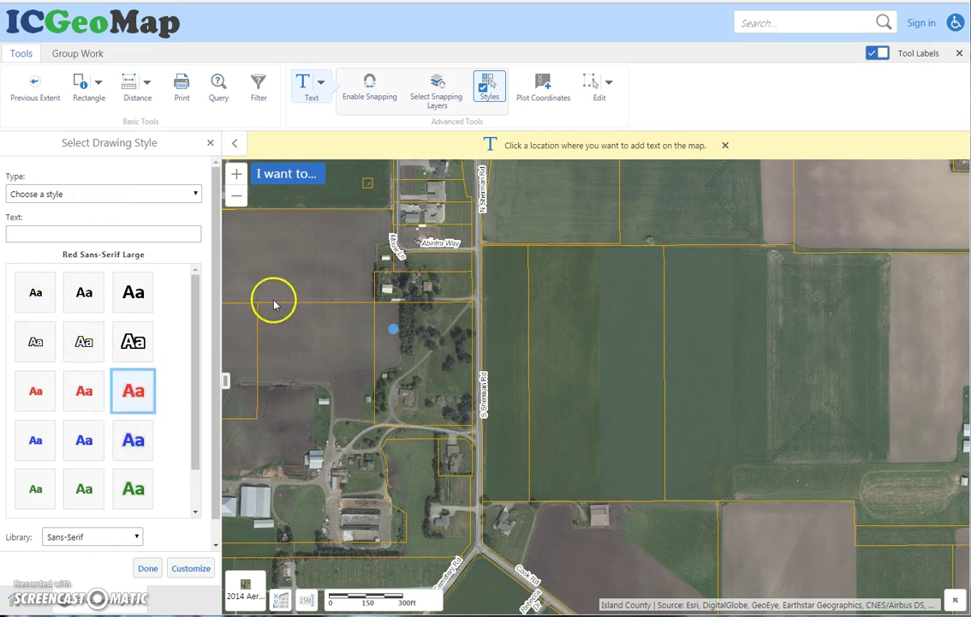
pyautogui.click(521, 305)
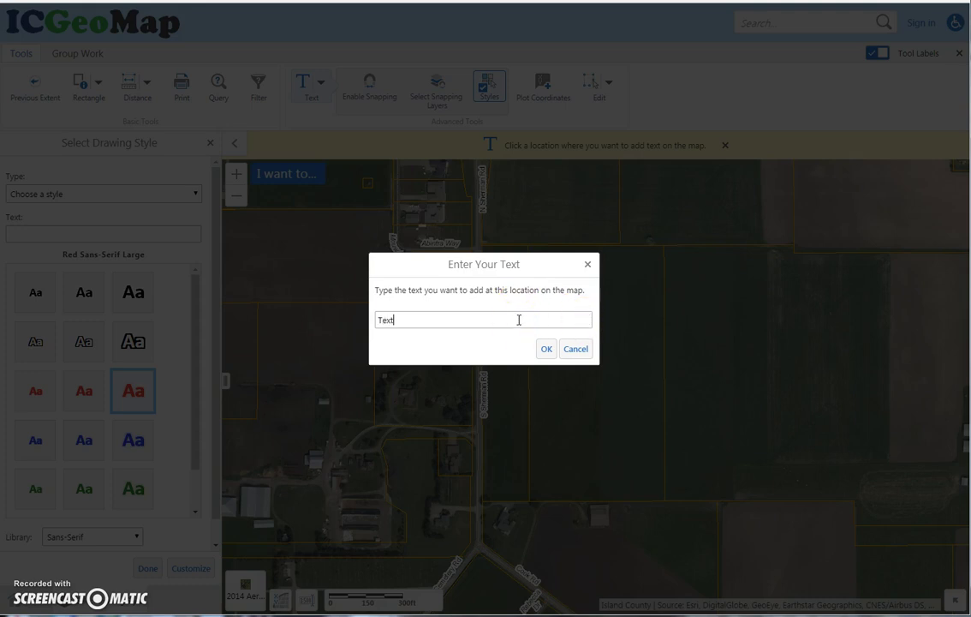
pyautogui.click(546, 348)
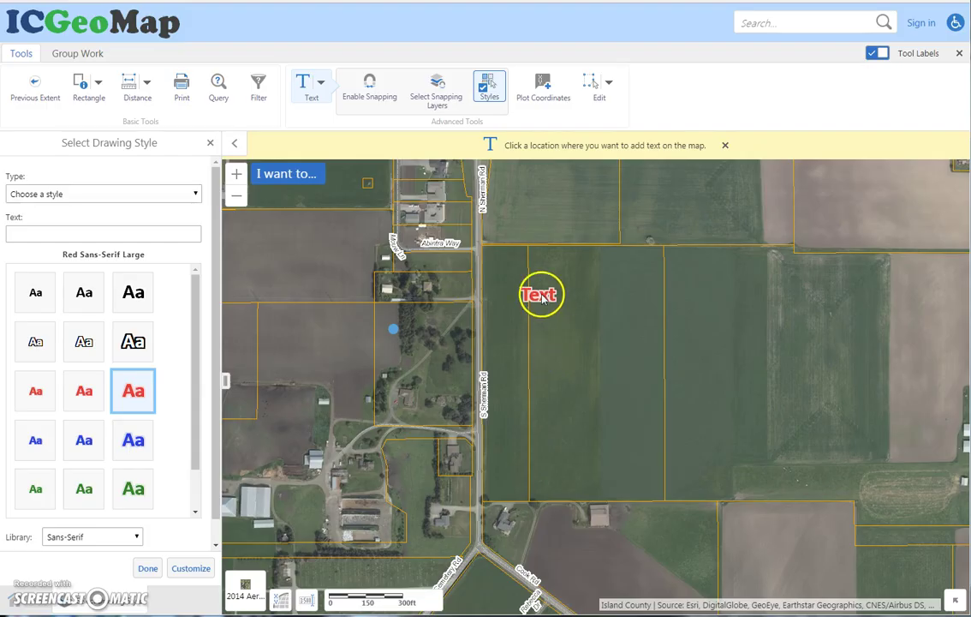
pyautogui.click(531, 299)
pyautogui.click(589, 265)
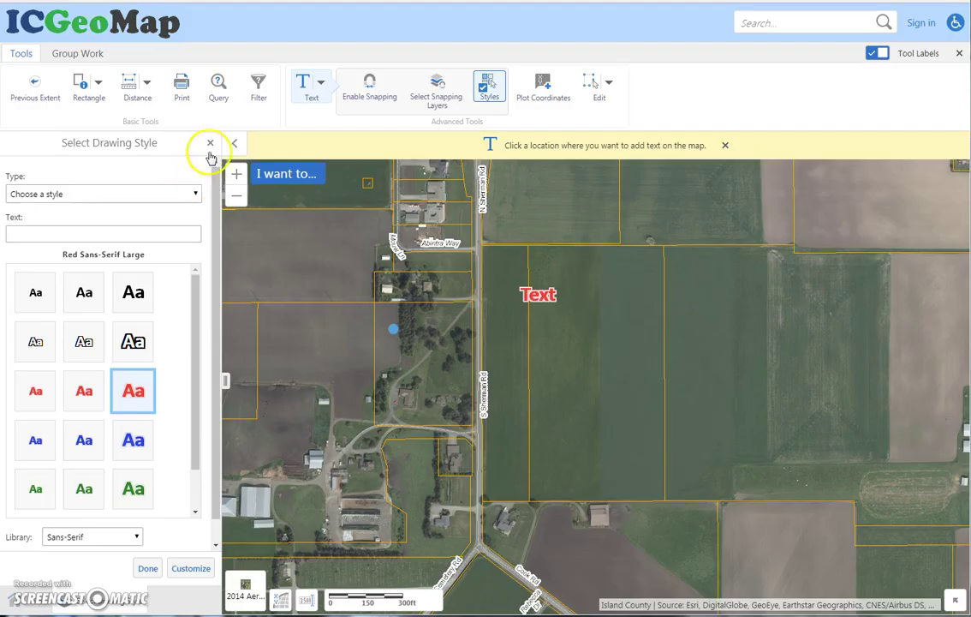
pyautogui.click(148, 567)
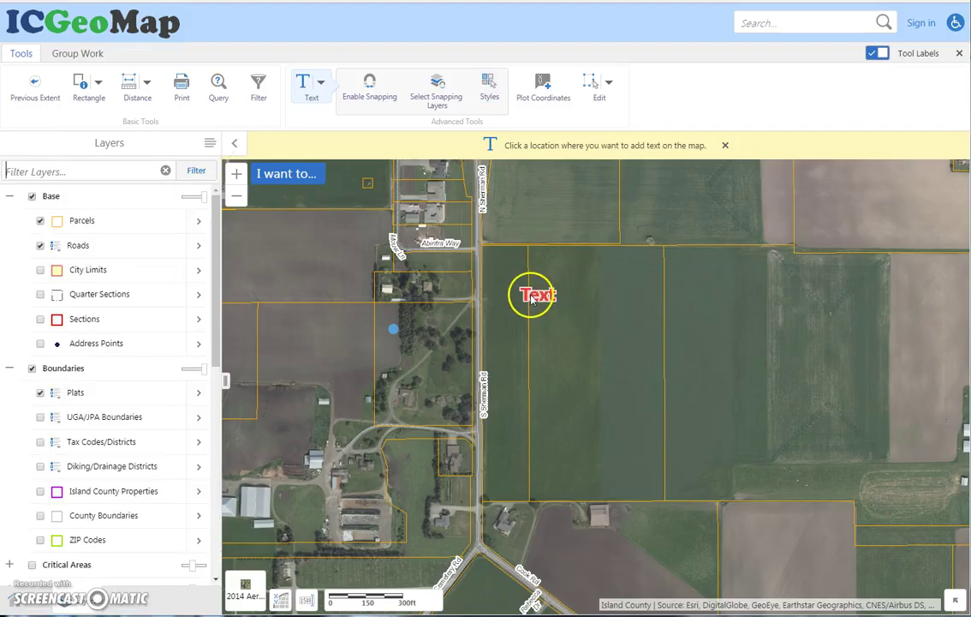
# Select the red 'Text' label in edit mode and rotate it slightly clockwise
pyautogui.click(590, 87)
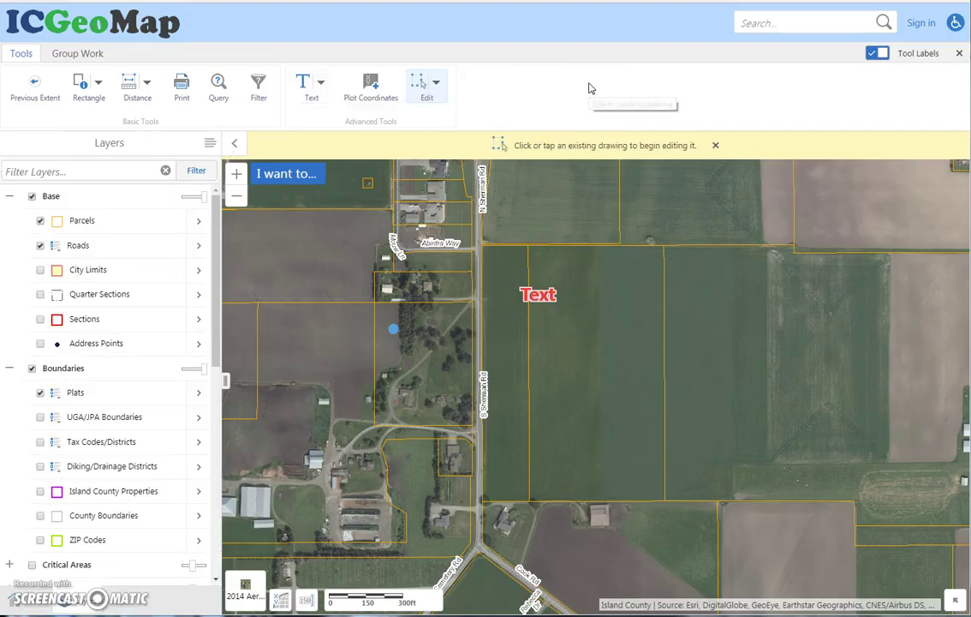
pyautogui.click(538, 298)
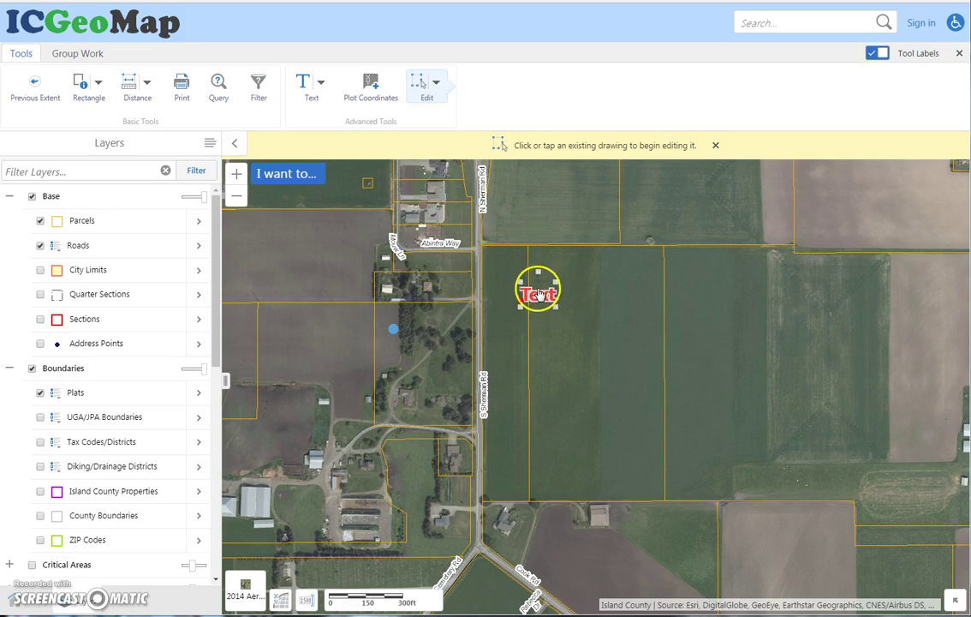
pyautogui.moveTo(539, 274)
pyautogui.mouseDown()
pyautogui.moveTo(509, 271)
pyautogui.moveTo(545, 272)
pyautogui.mouseUp()
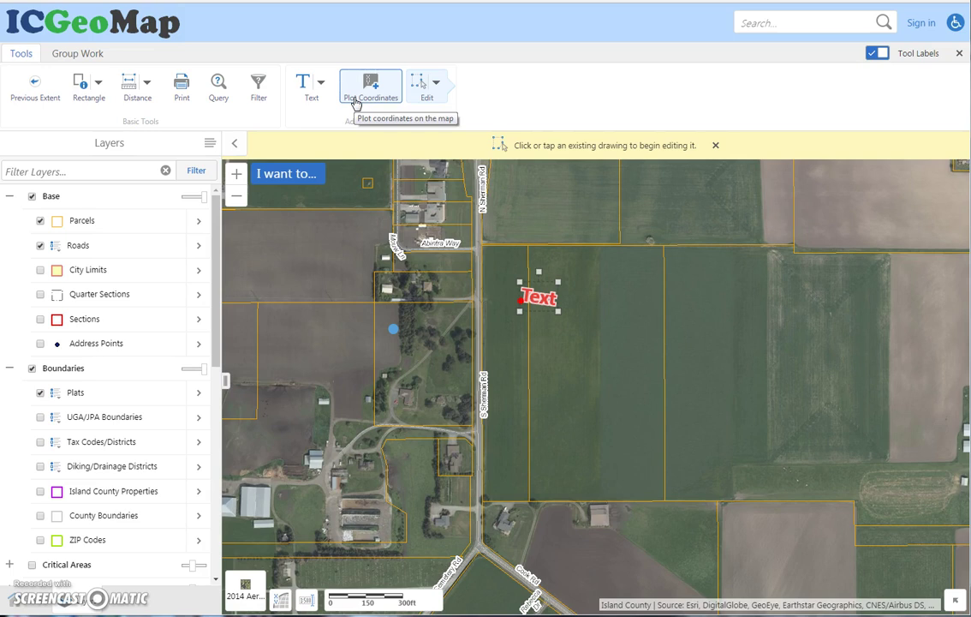
# Turn off Tool Labels and show the overview inset map
pyautogui.click(809, 22)
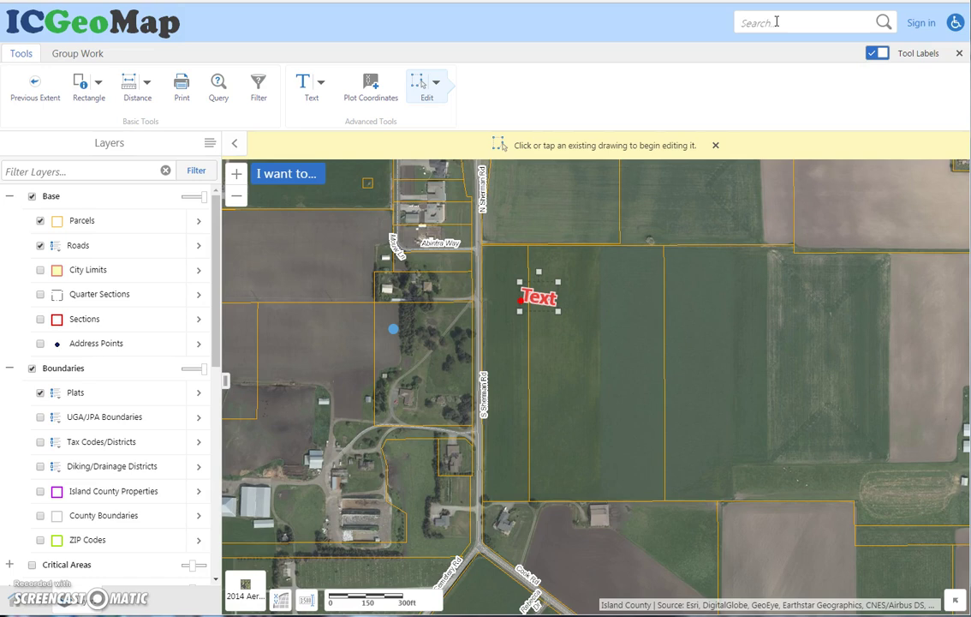
pyautogui.click(873, 54)
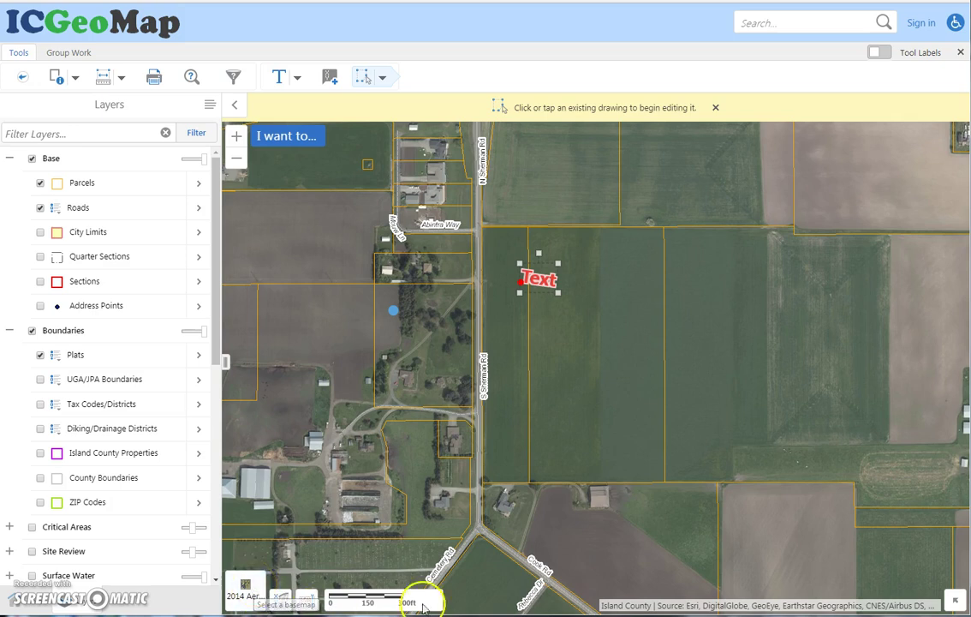
pyautogui.click(952, 599)
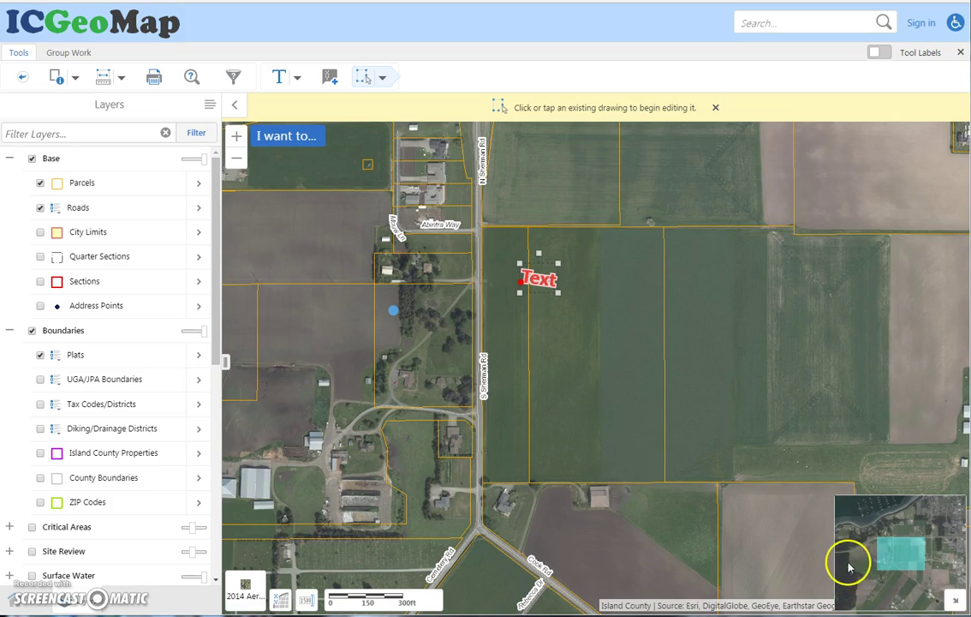